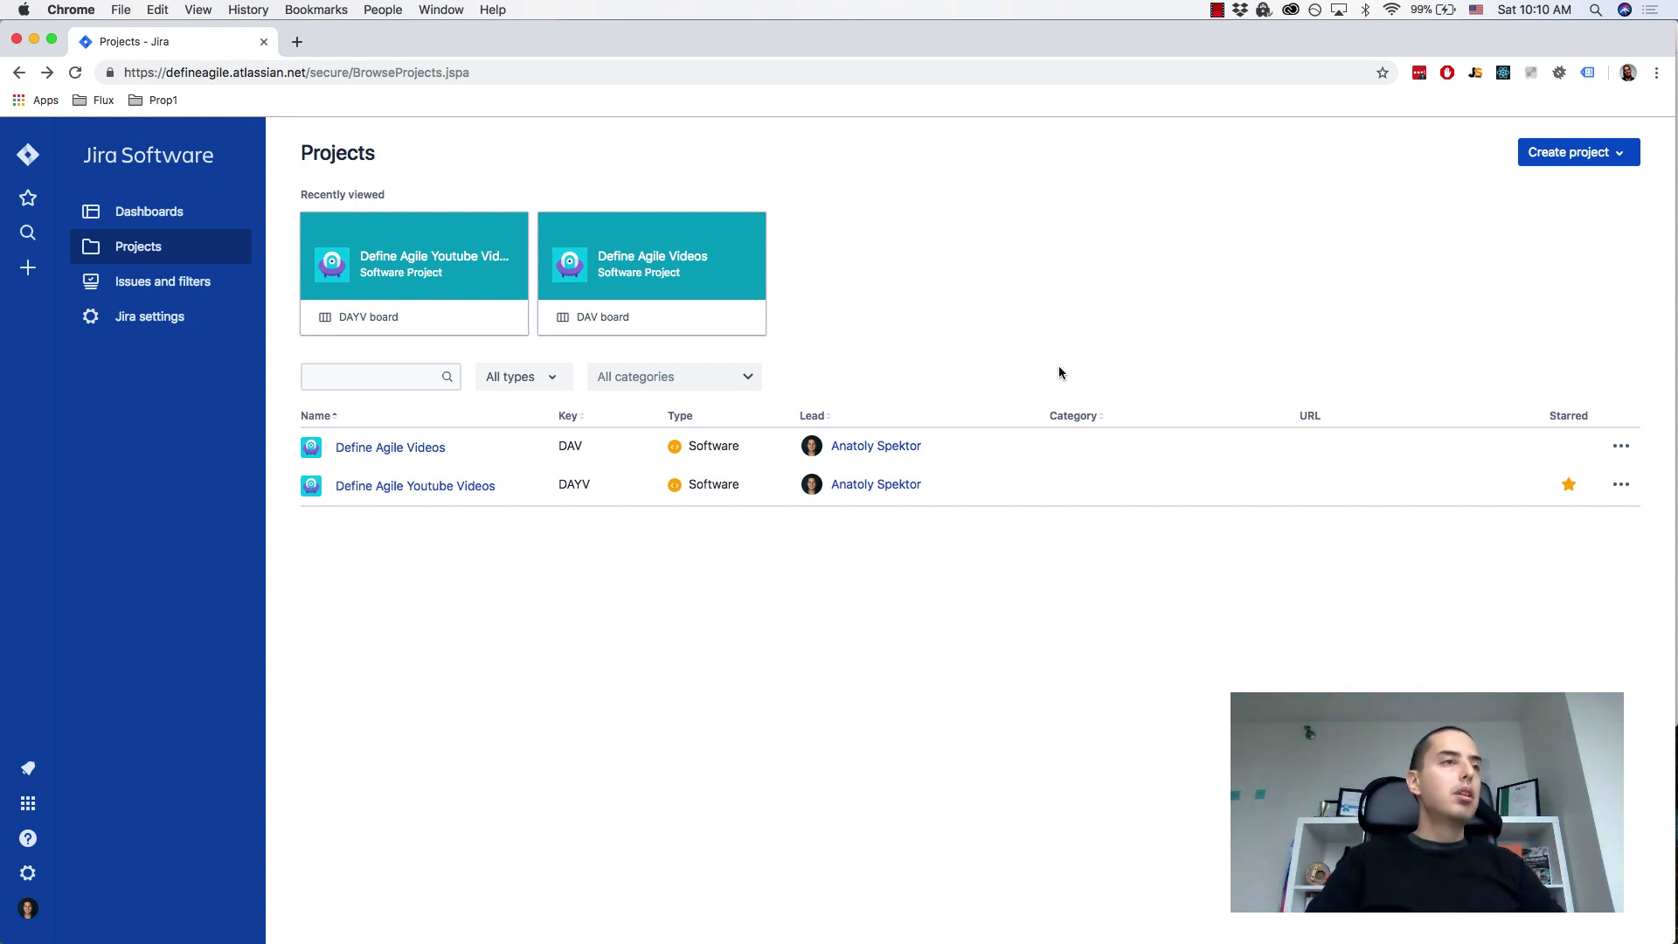
# Enter the Define Agile Youtube Videos project, check its empty Active sprints board, and return to Backlog.
pyautogui.click(1586, 162)
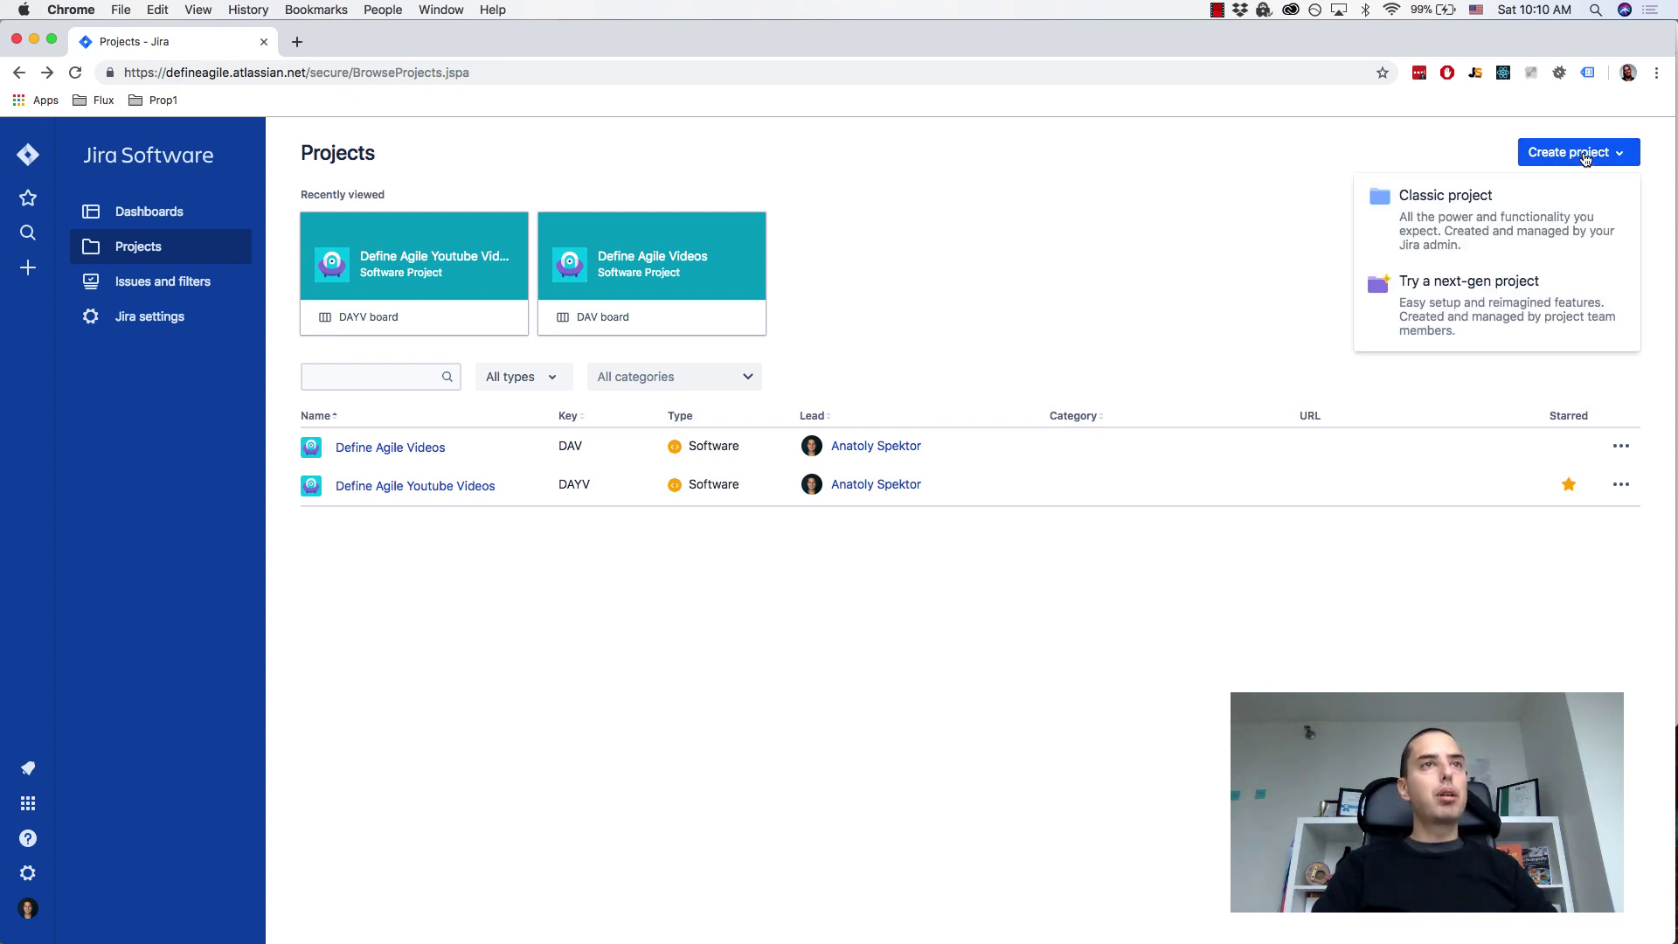
pyautogui.click(1028, 297)
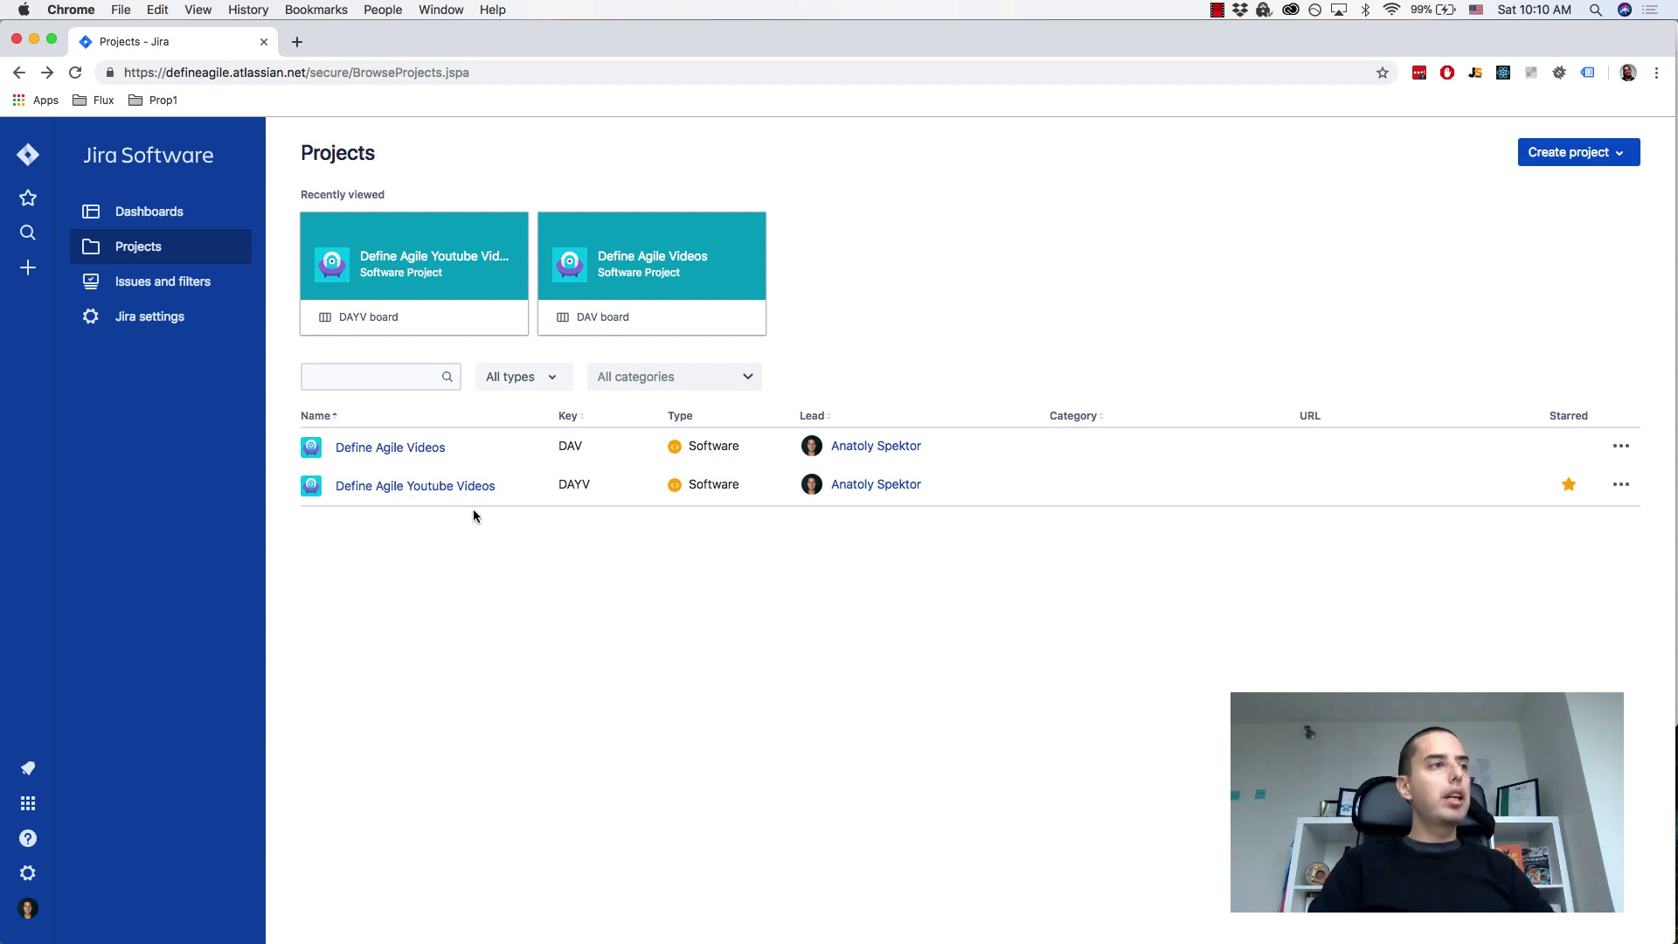
pyautogui.click(432, 491)
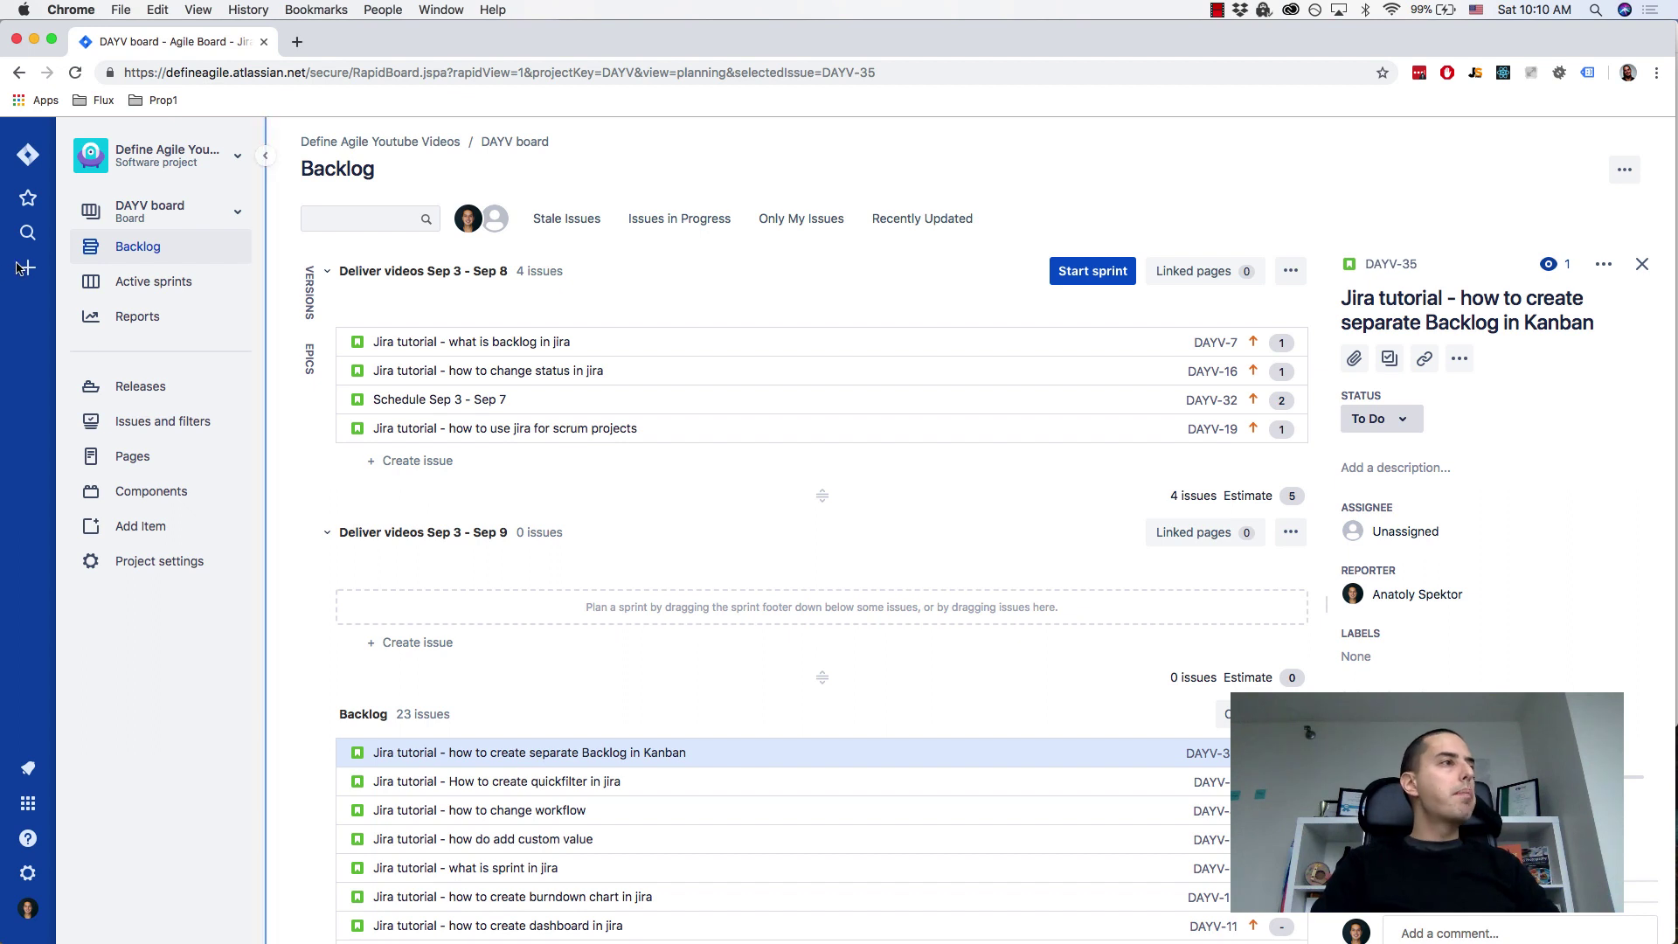
pyautogui.moveTo(152, 281)
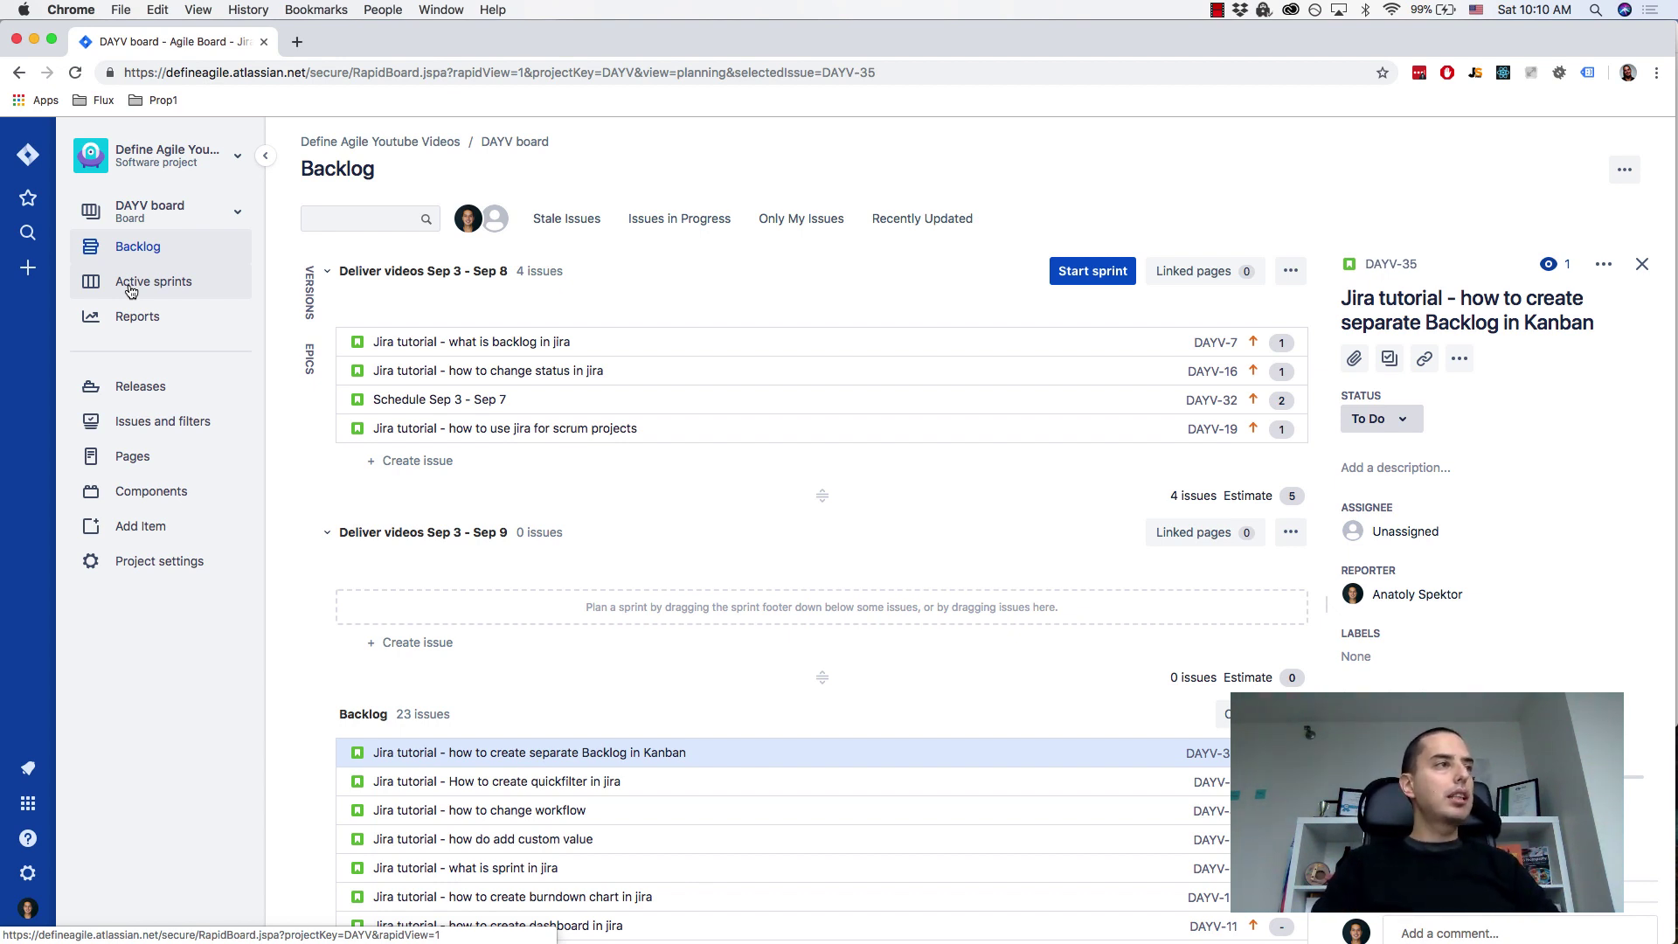
pyautogui.click(130, 290)
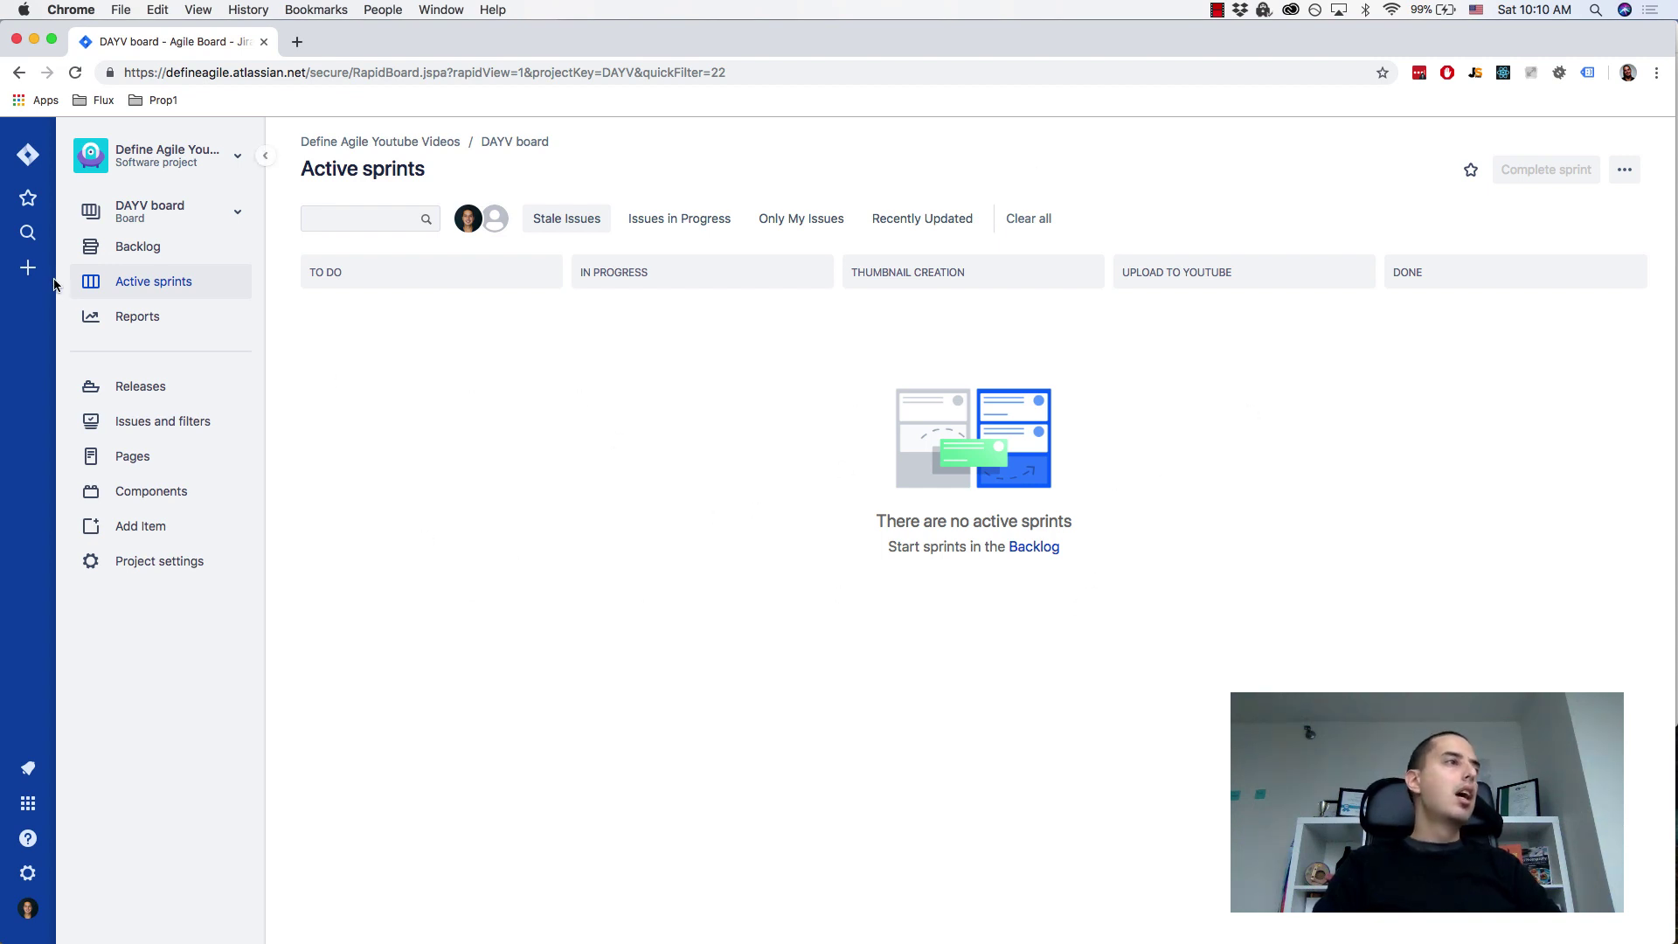
pyautogui.click(118, 254)
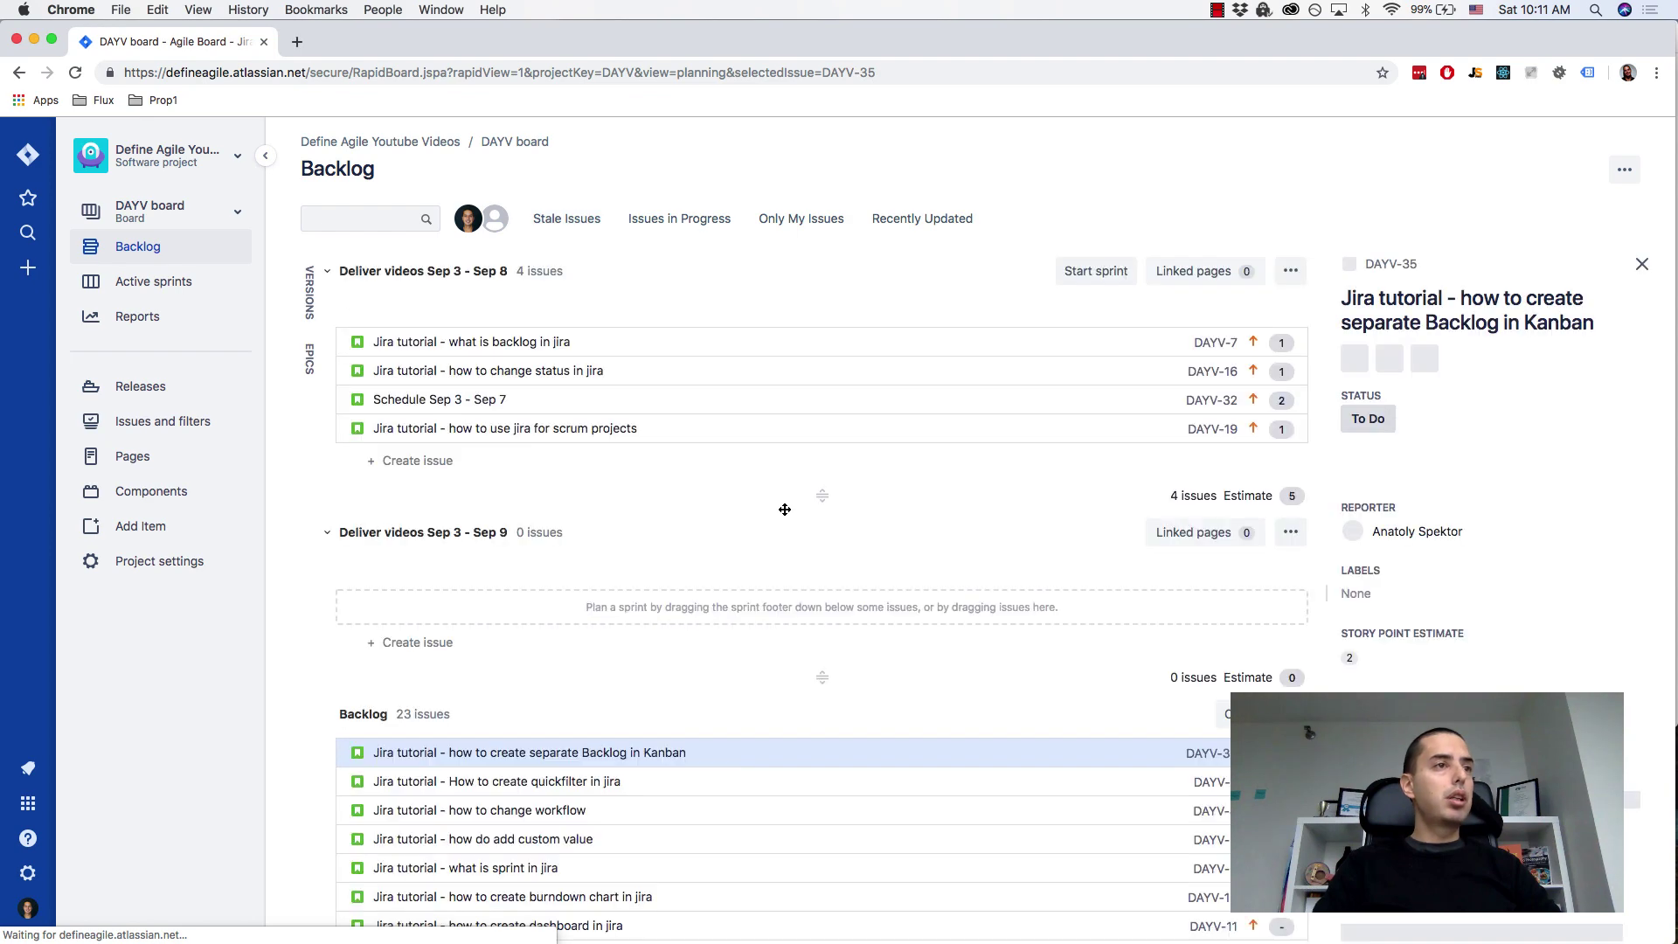
# Move issue DAYV-35 from the Backlog list into the Deliver videos Sep 3 - Sep 8 sprint.
pyautogui.scroll(-5, 784, 510)
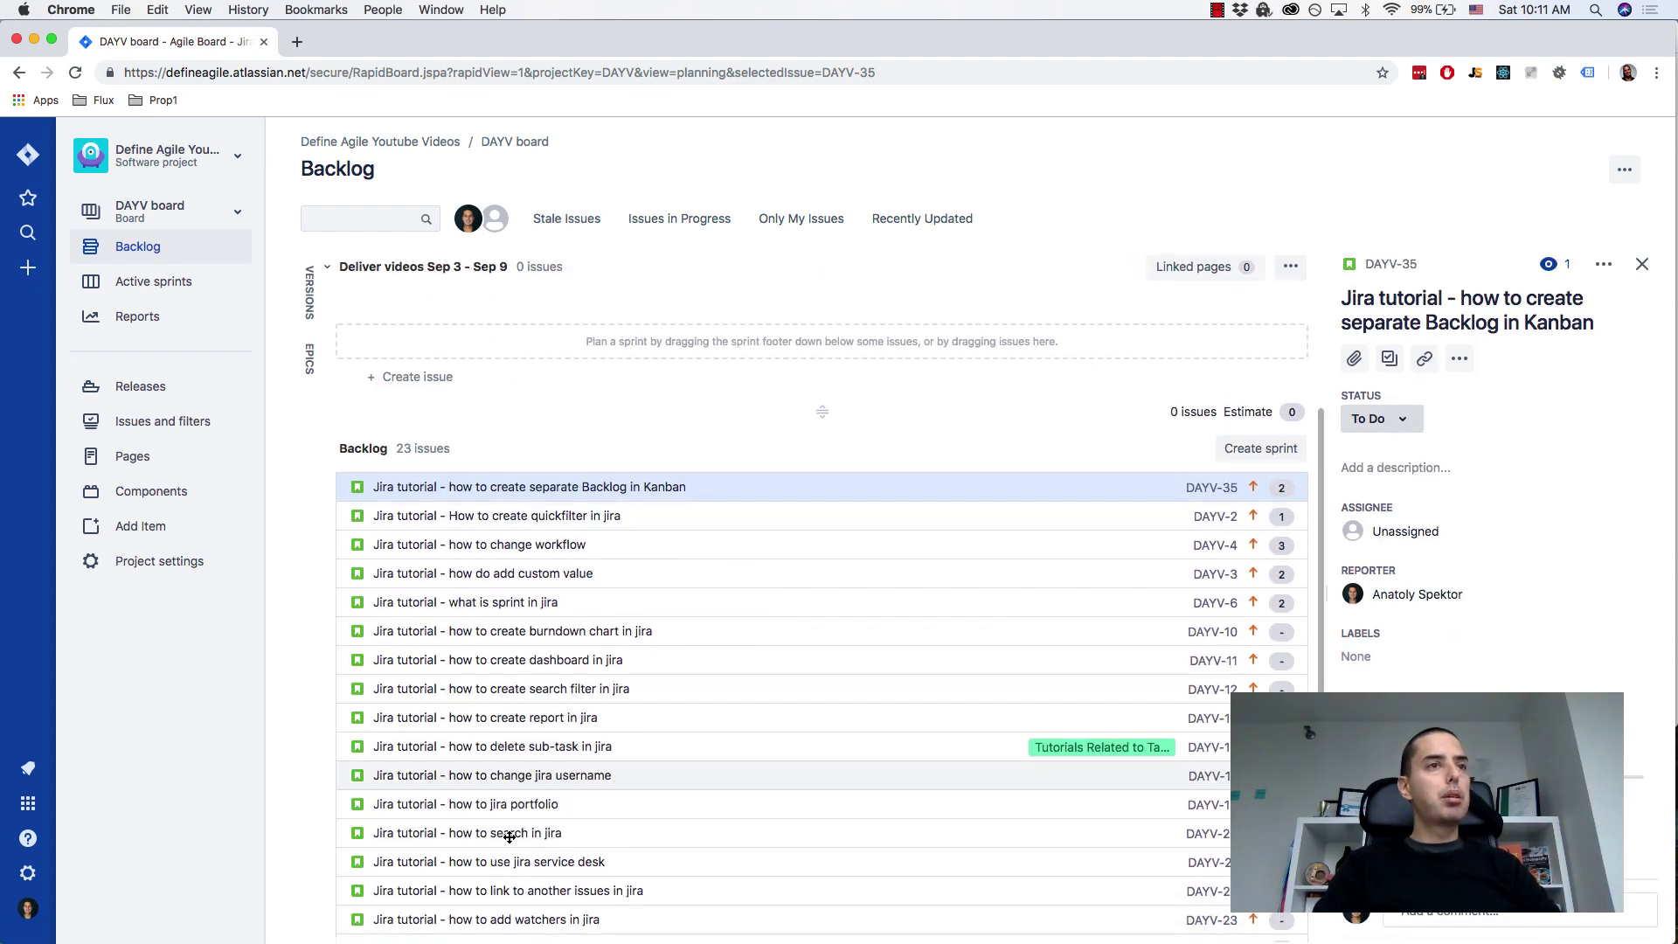
pyautogui.scroll(5, 577, 423)
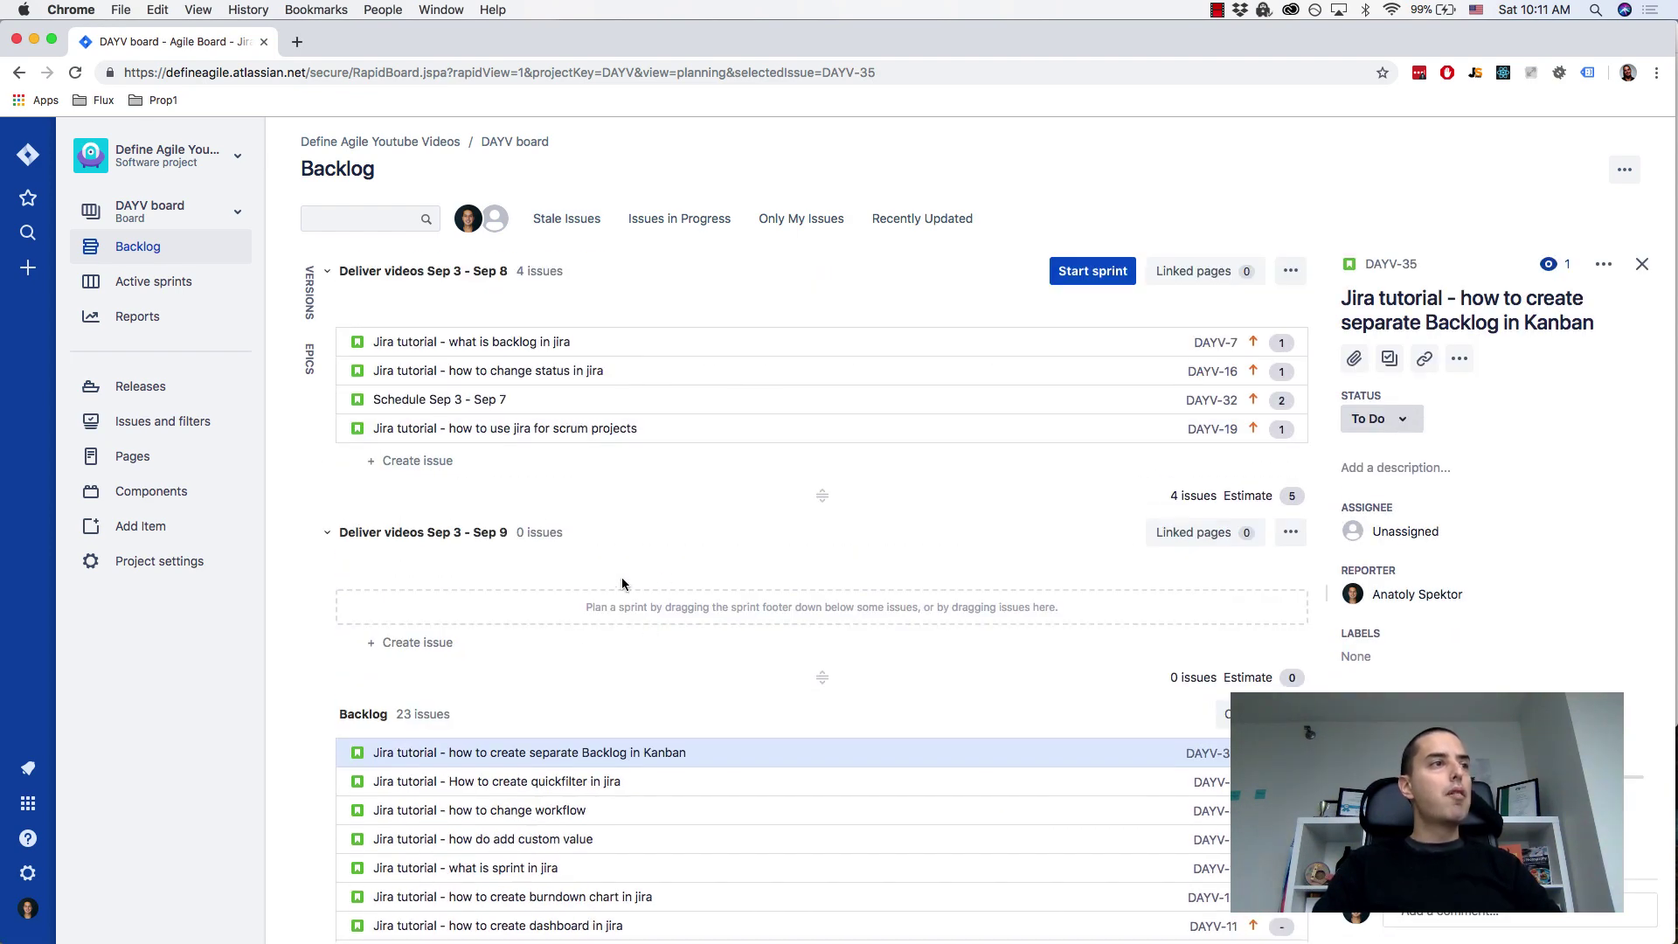
pyautogui.scroll(-7, 616, 607)
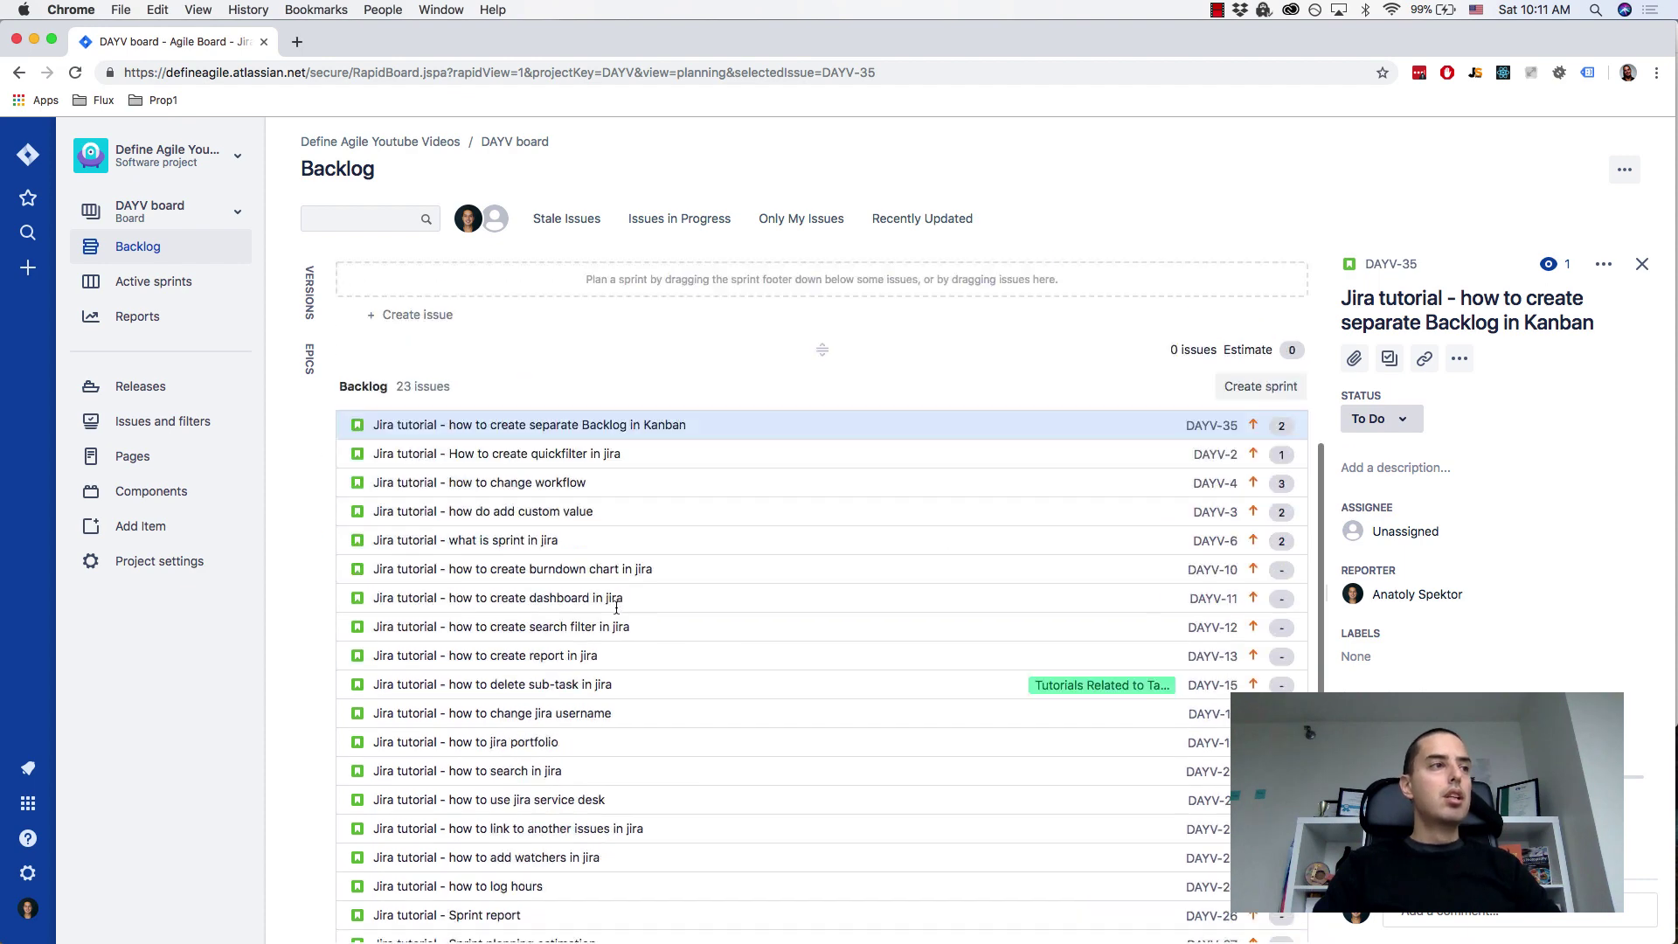
pyautogui.moveTo(663, 355); pyautogui.dragTo(655, 345)
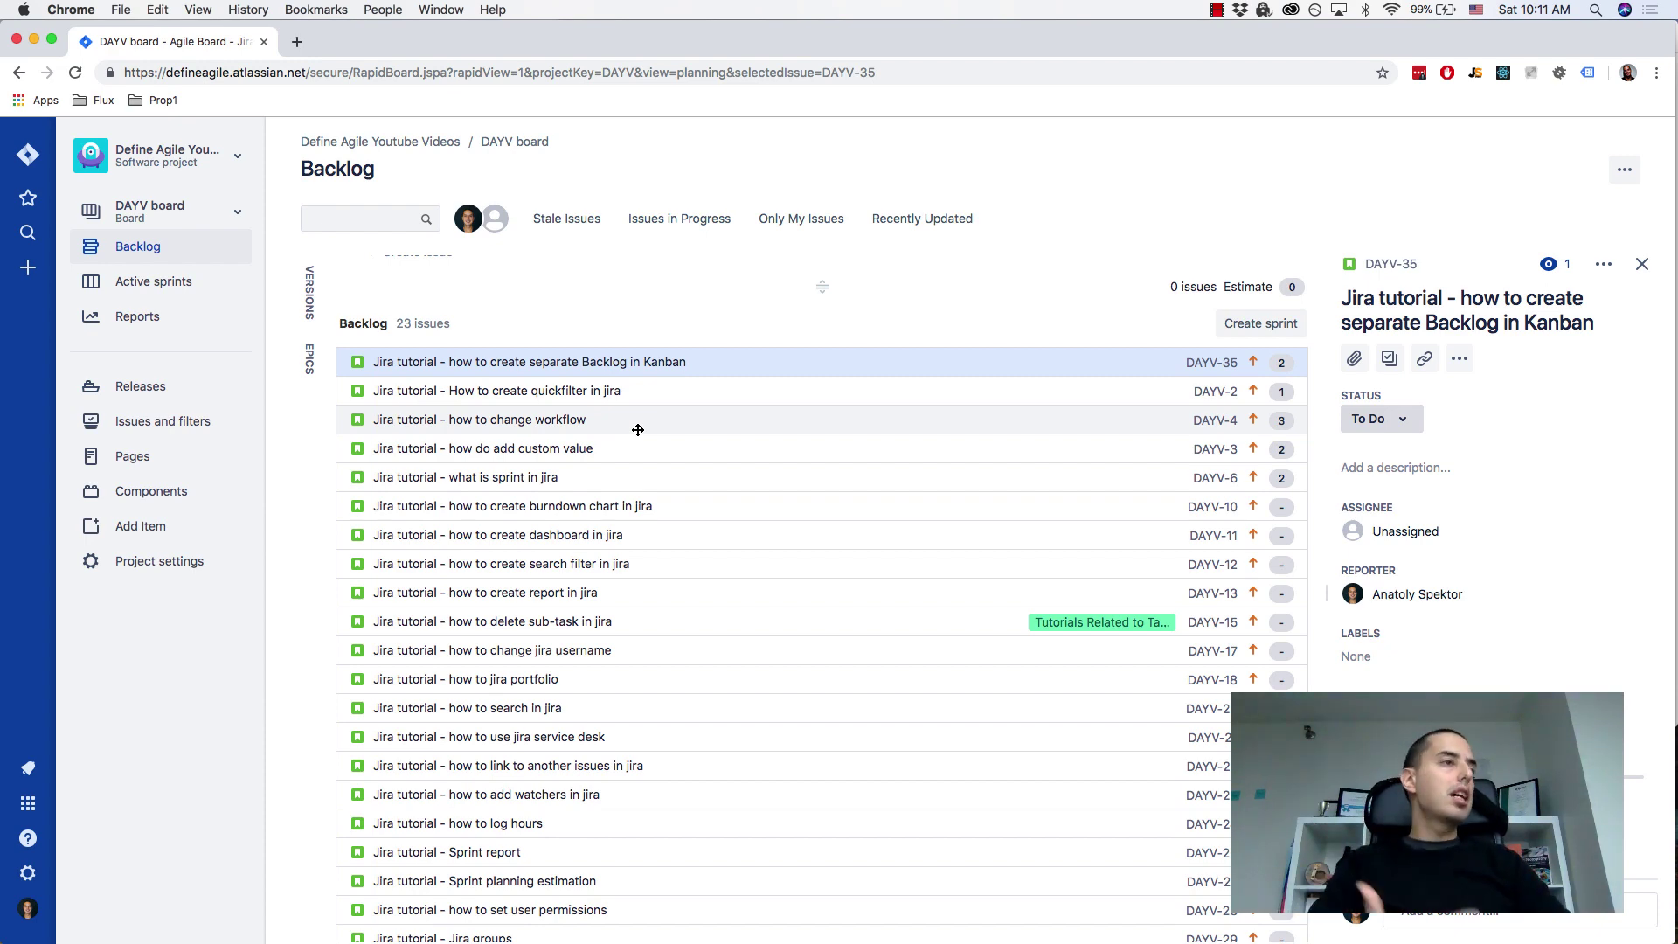
pyautogui.scroll(5, 638, 429)
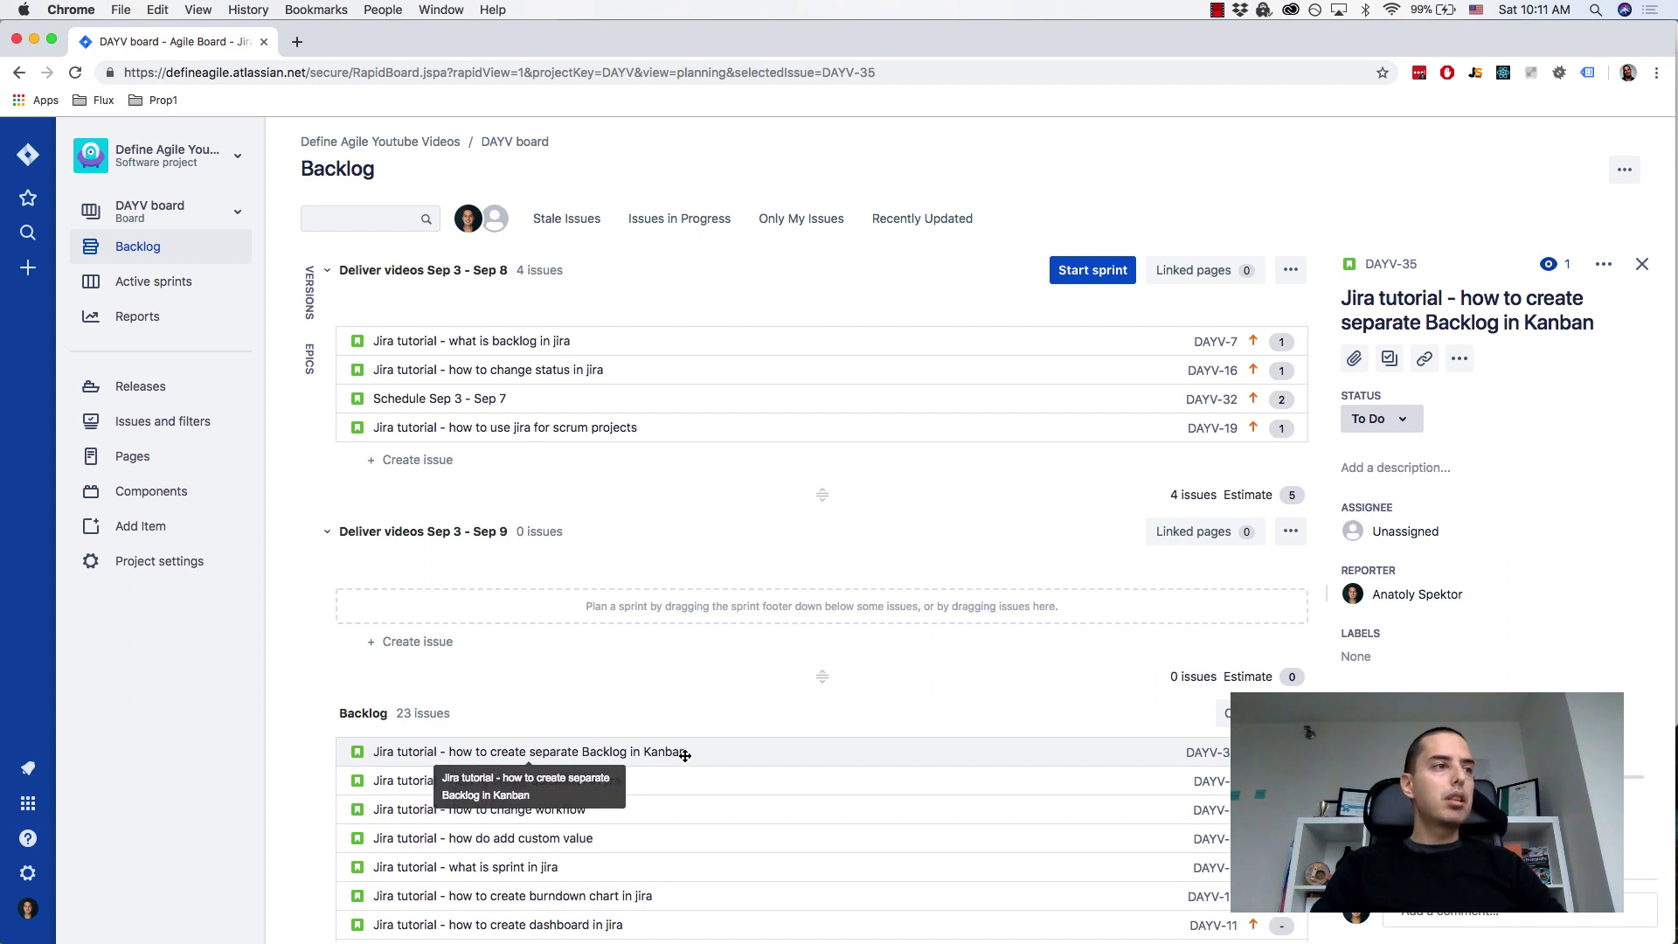
pyautogui.moveTo(687, 762); pyautogui.dragTo(671, 433)
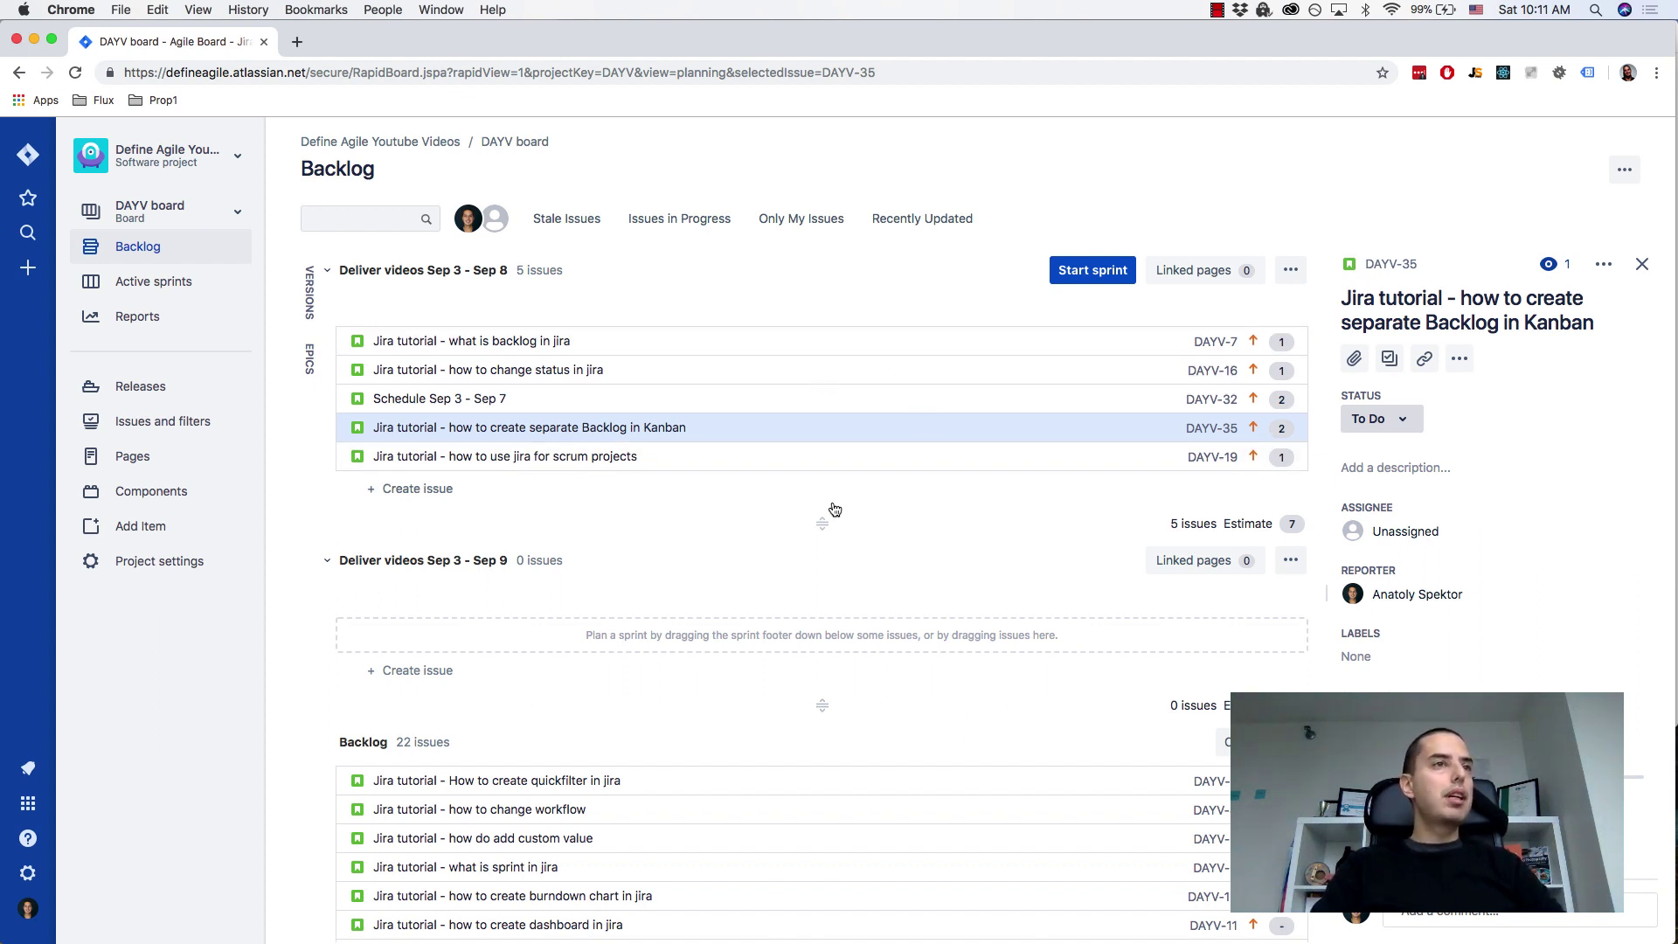
# Start the Sep 3 - Sep 8 sprint with its five issues, keeping the default settings.
pyautogui.click(1108, 273)
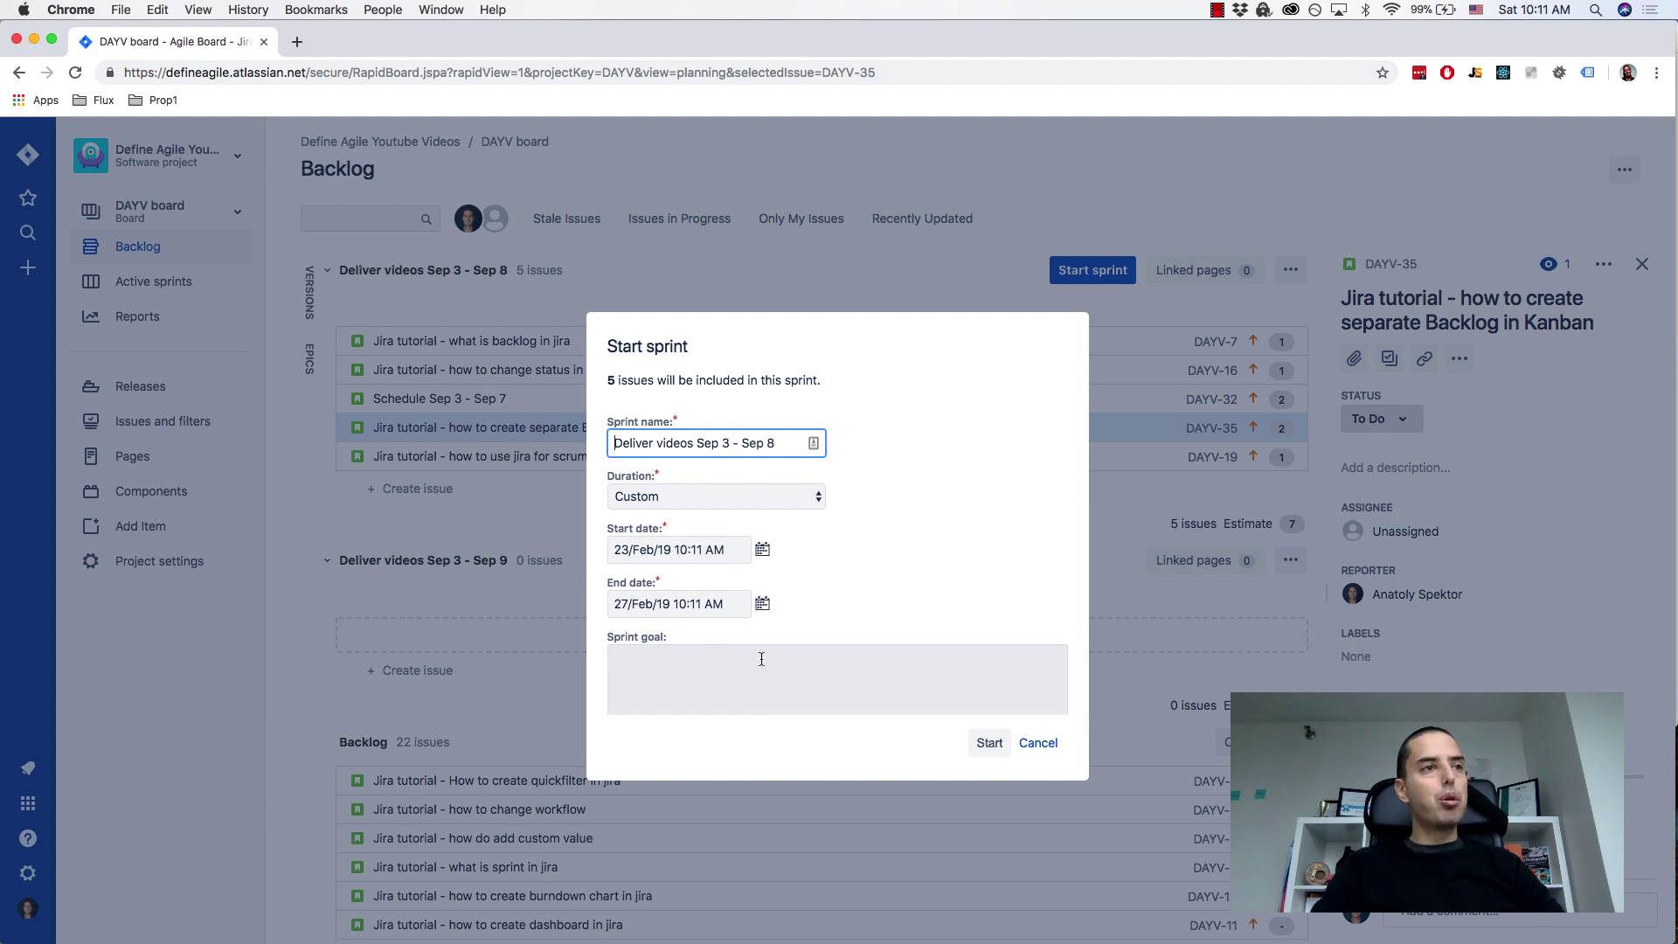
pyautogui.click(991, 745)
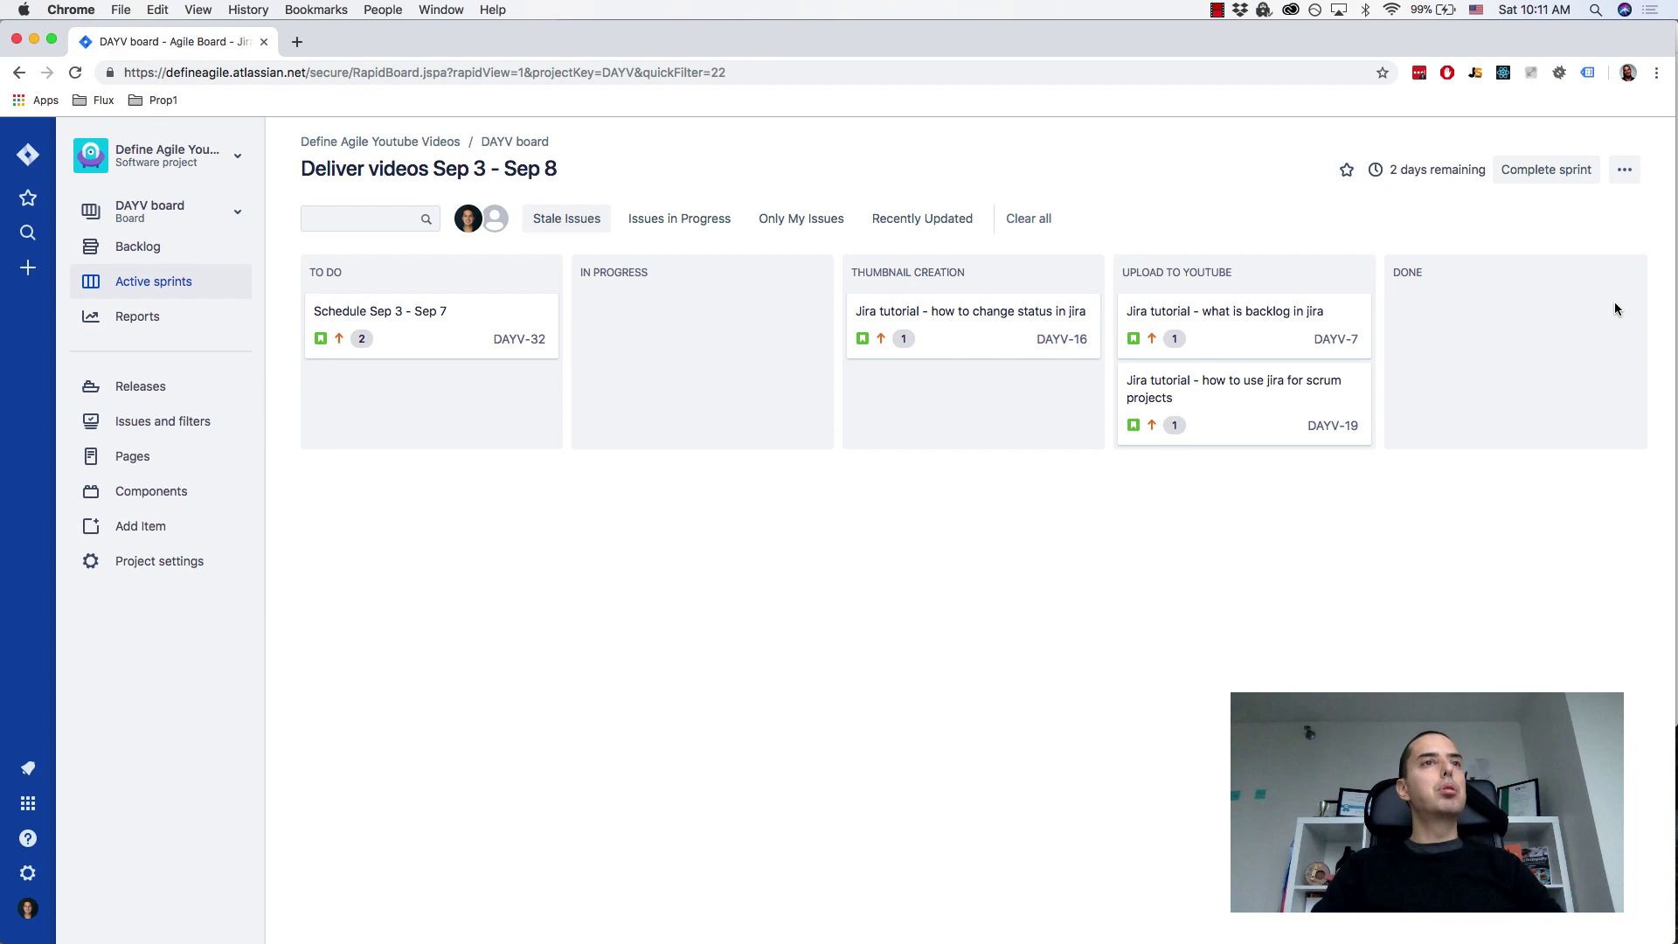
pyautogui.click(133, 247)
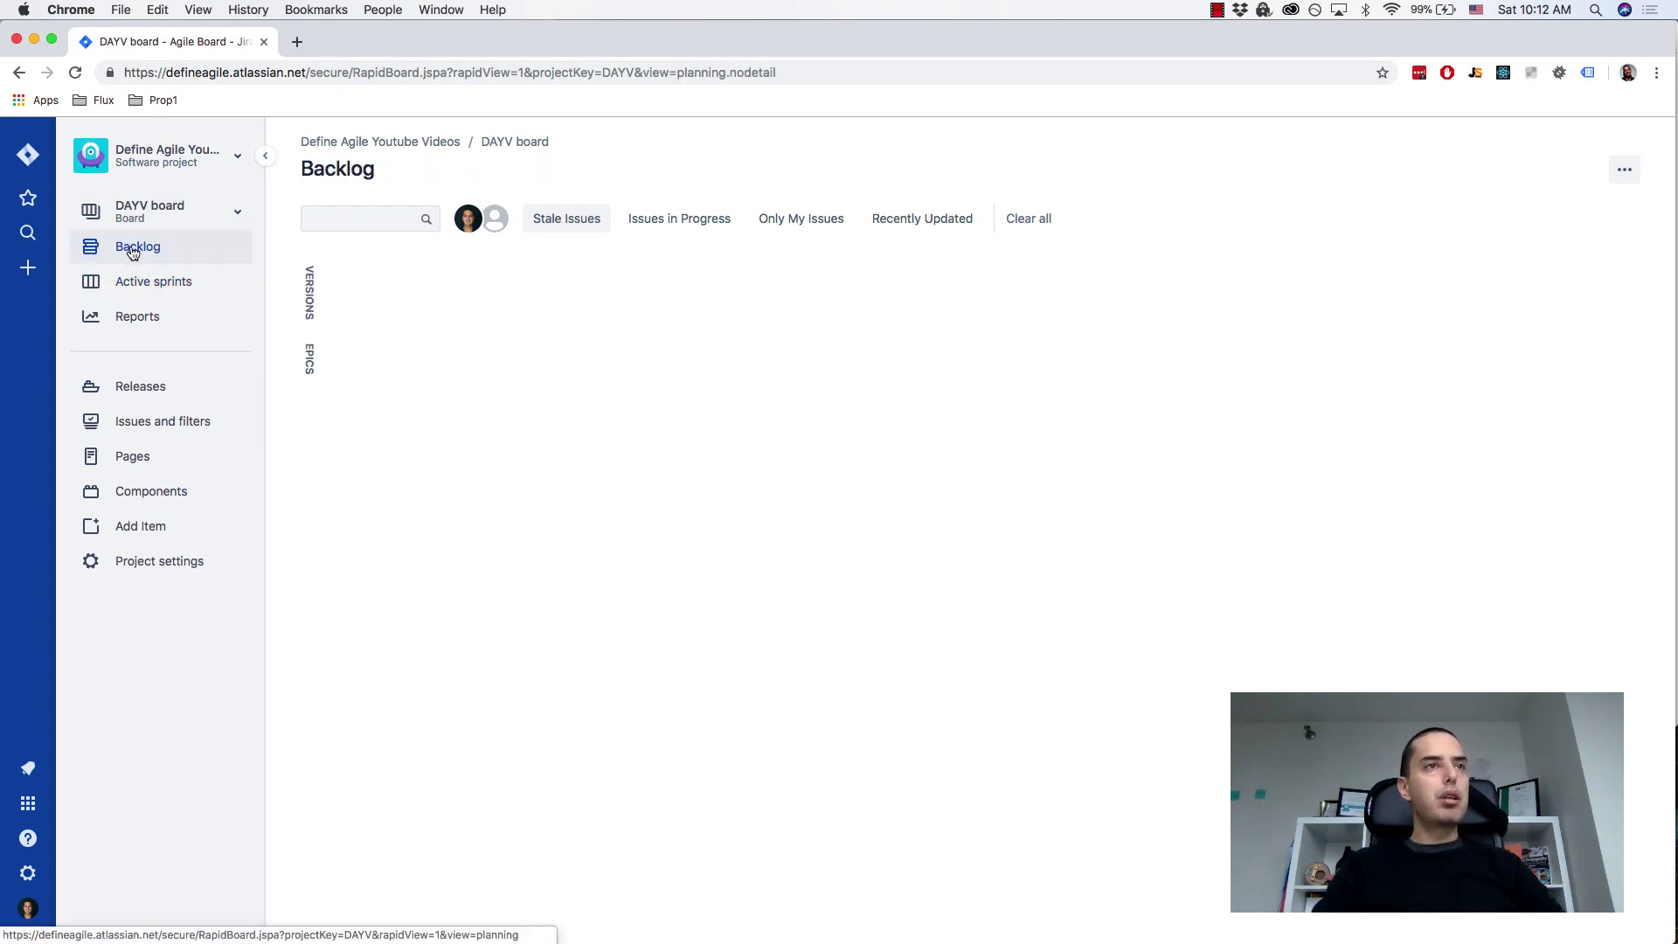
pyautogui.scroll(-5, 758, 338)
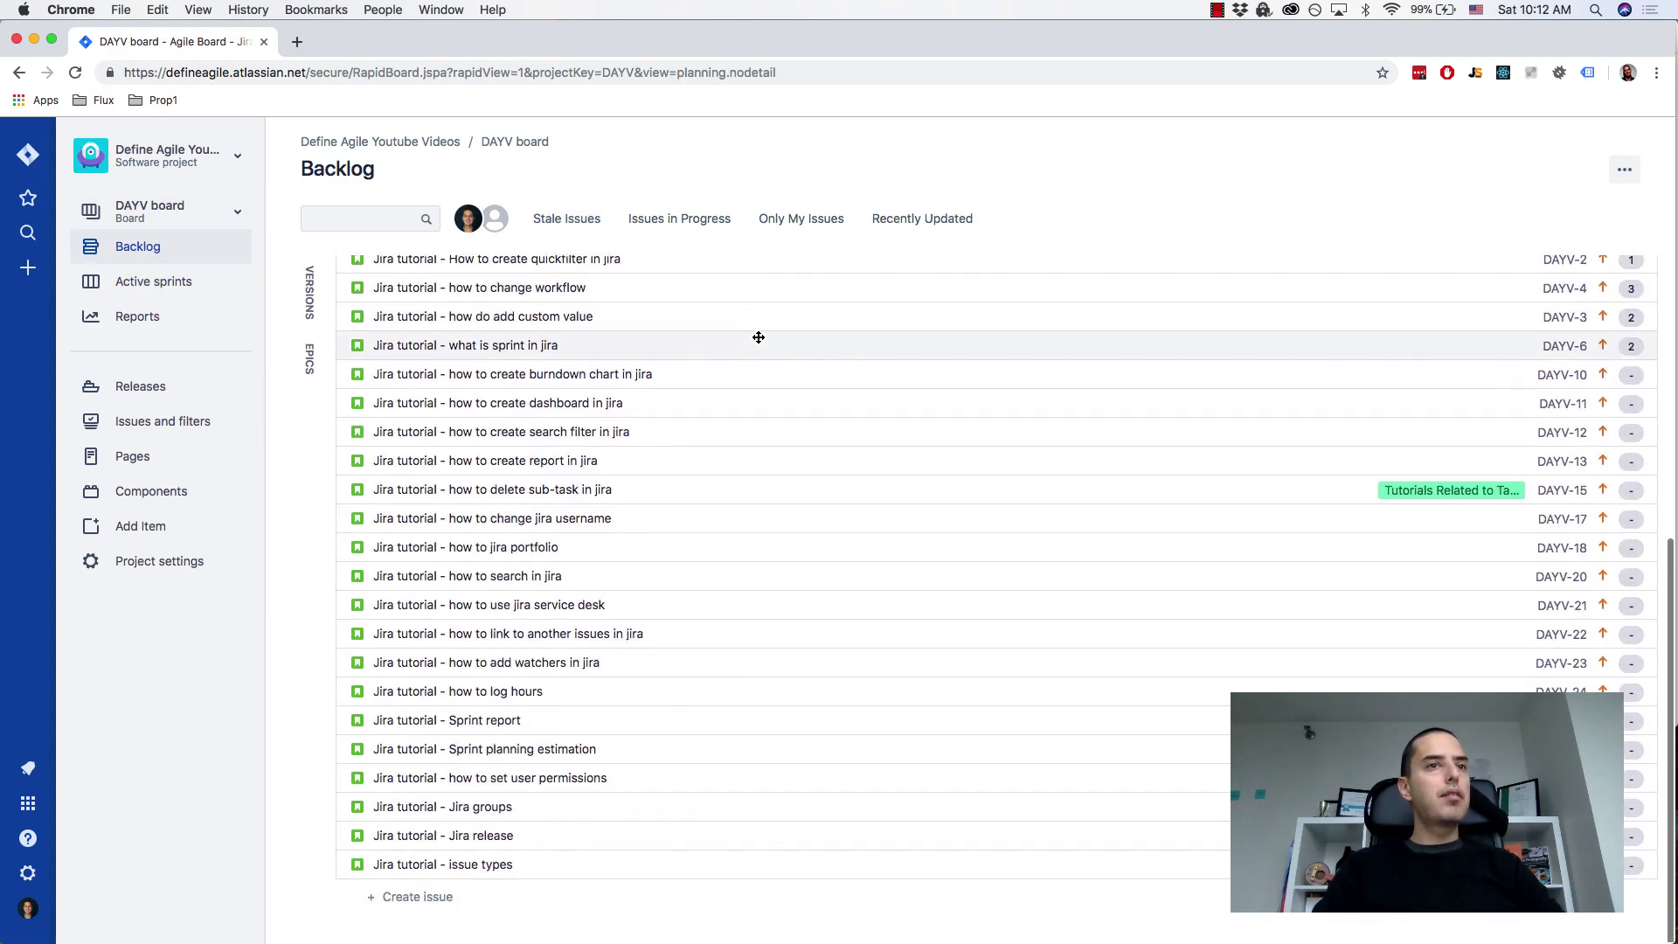
pyautogui.scroll(5, 758, 337)
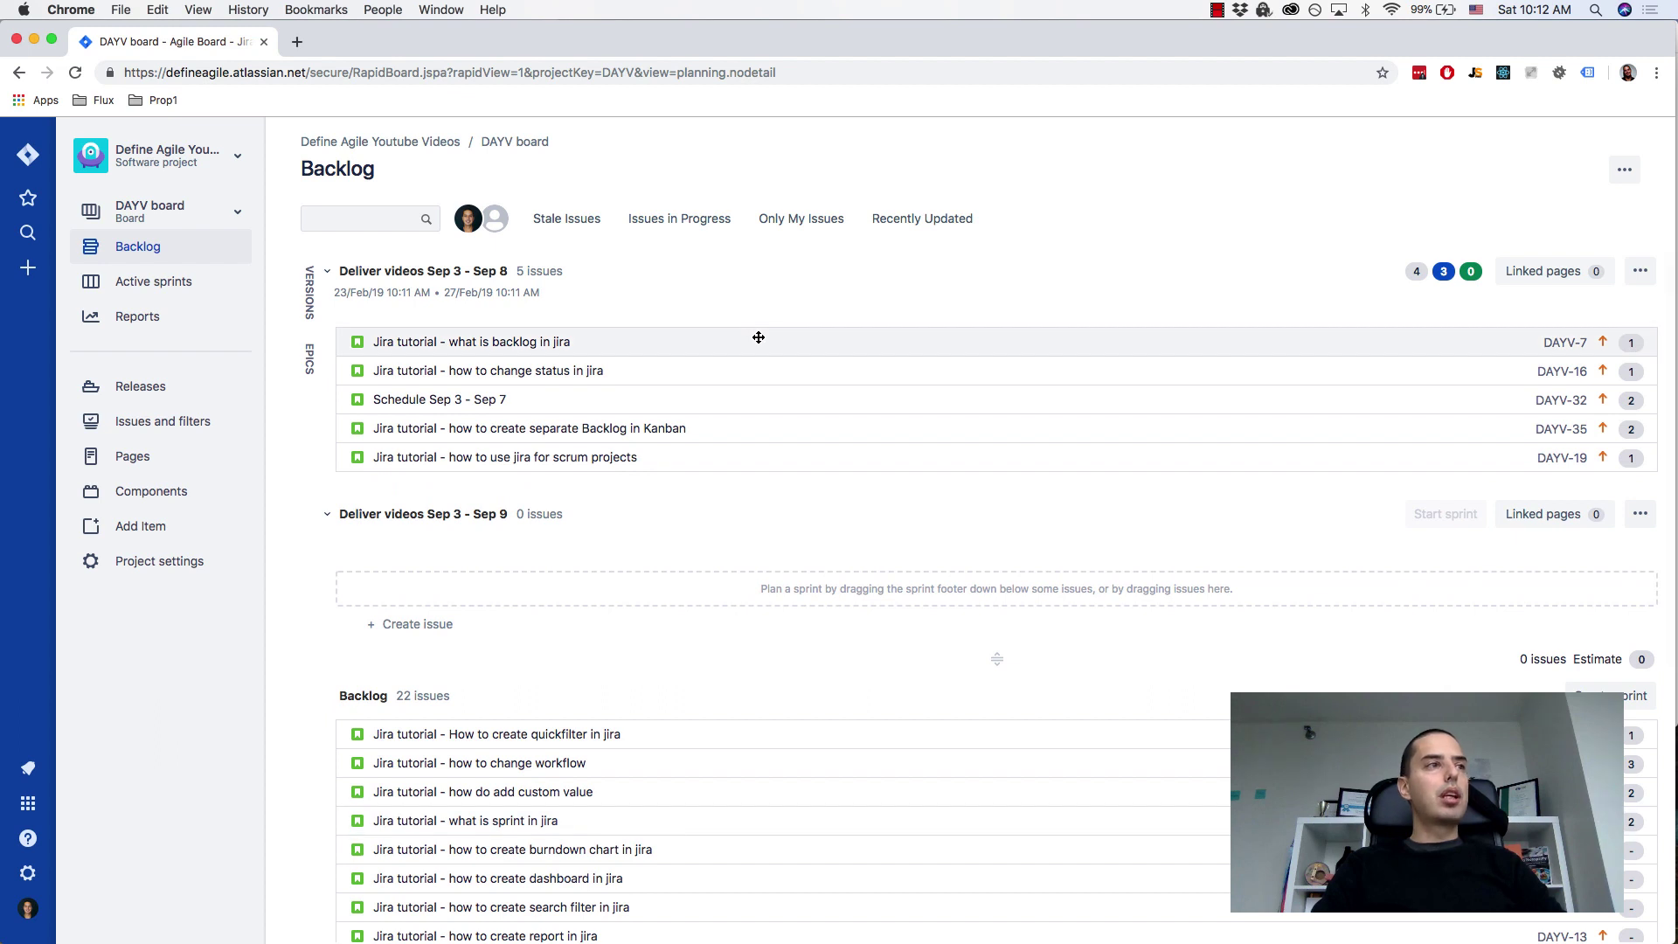
pyautogui.click(100, 295)
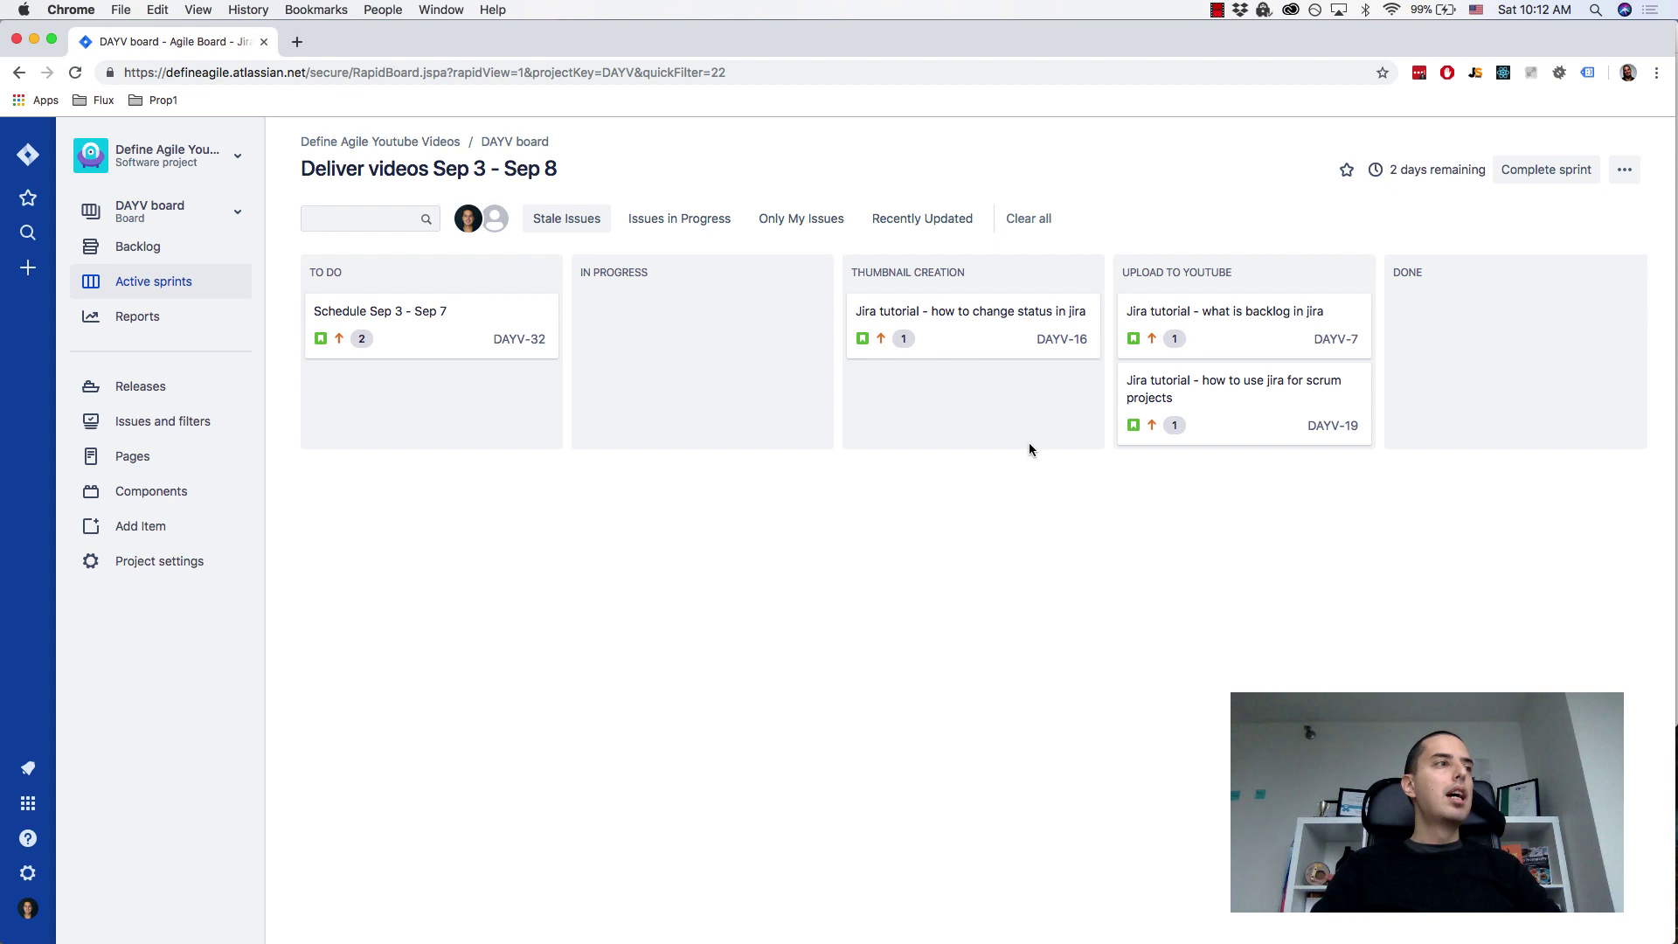
# View the project's All reports page, then head back to the project.
pyautogui.click(134, 326)
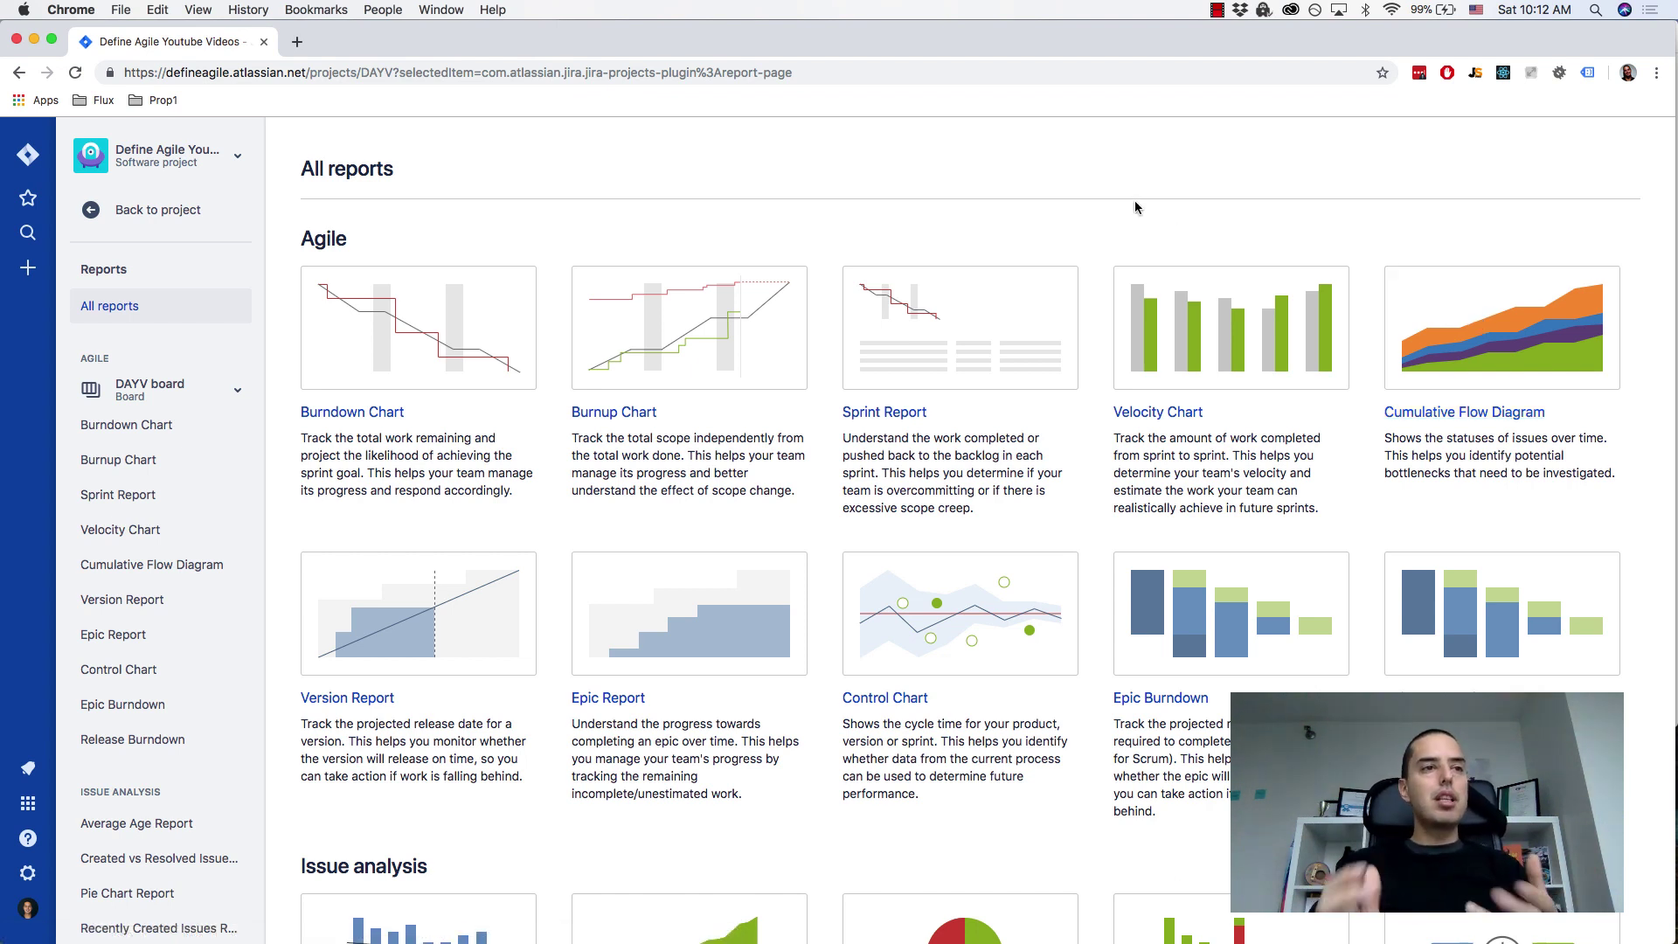
pyautogui.click(155, 215)
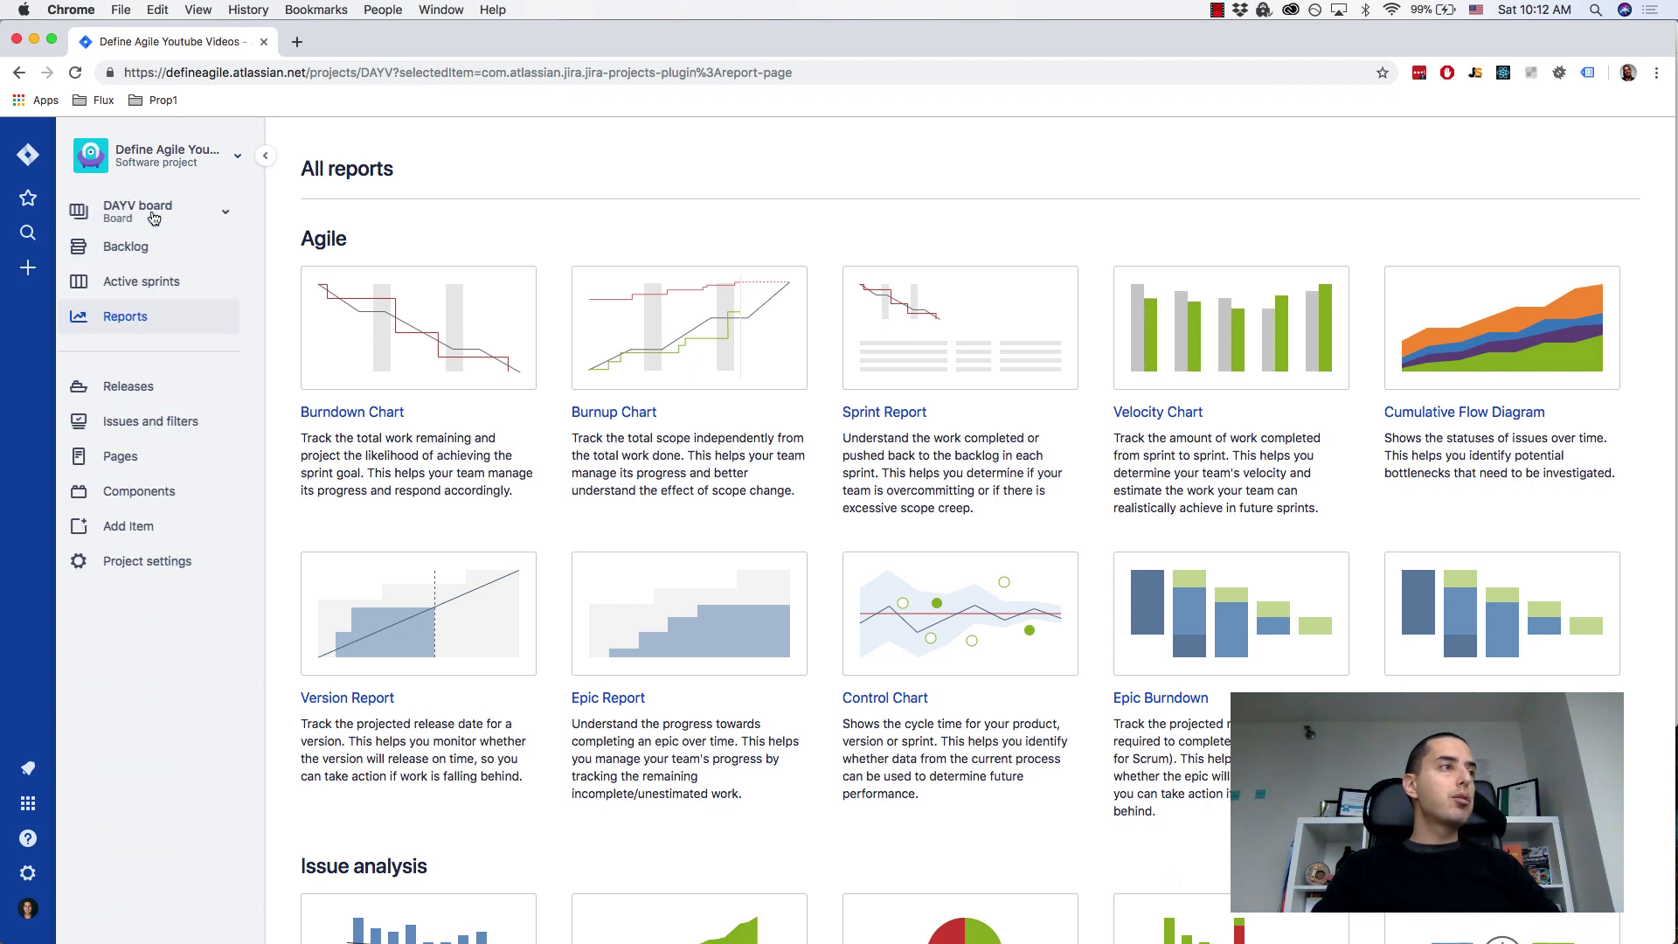